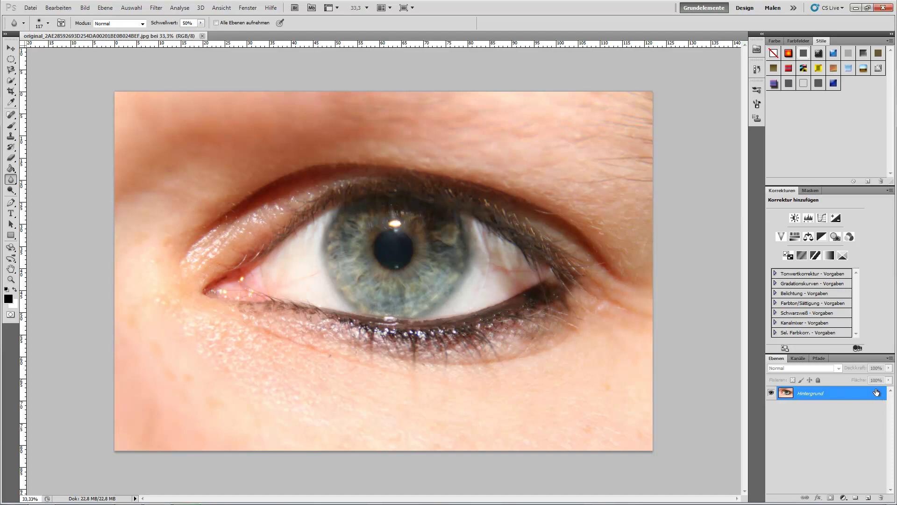
# Step: Unlock the eye photo background as Ebene 0 and duplicate it to Ebene 0 Kopie
pyautogui.moveTo(876, 393); pyautogui.dragTo(881, 497)
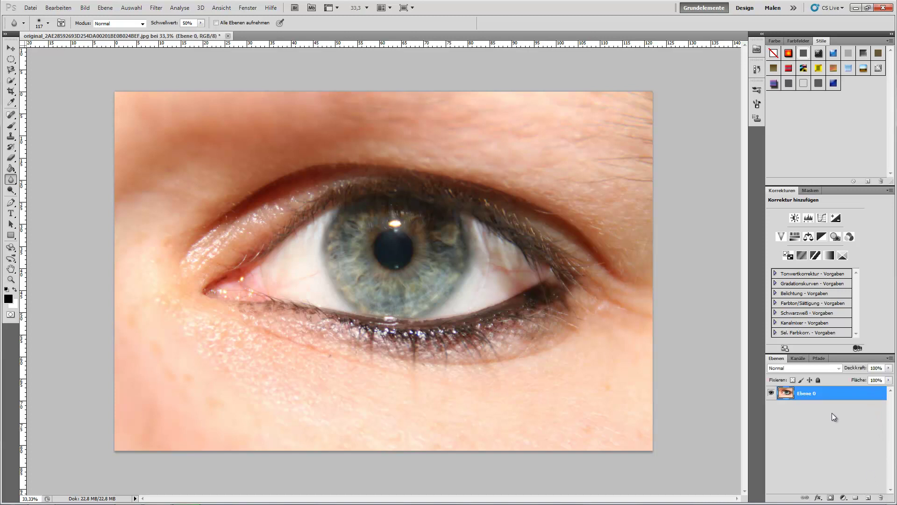
pyautogui.hotkey('ctrl', 'j')
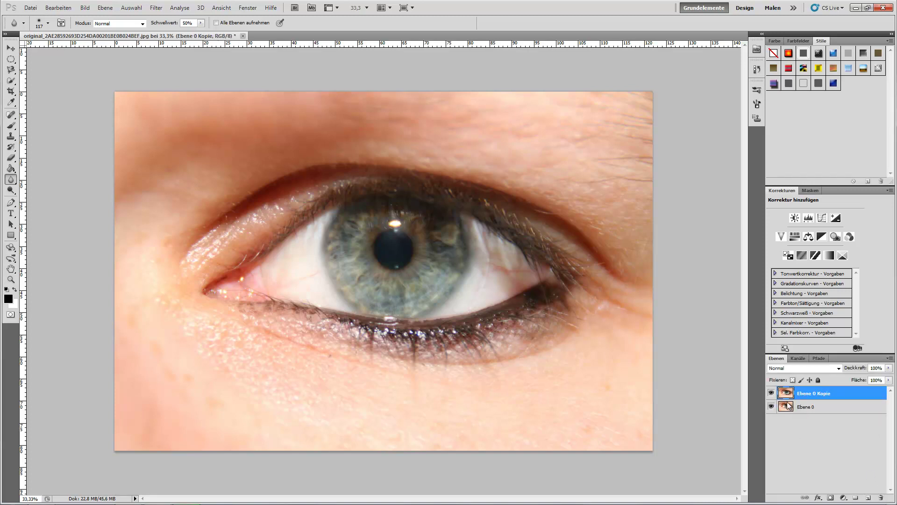
# Step: Quick-select the iris and pupil, then subtract the upper eyelid areas from the selection
pyautogui.click(12, 81)
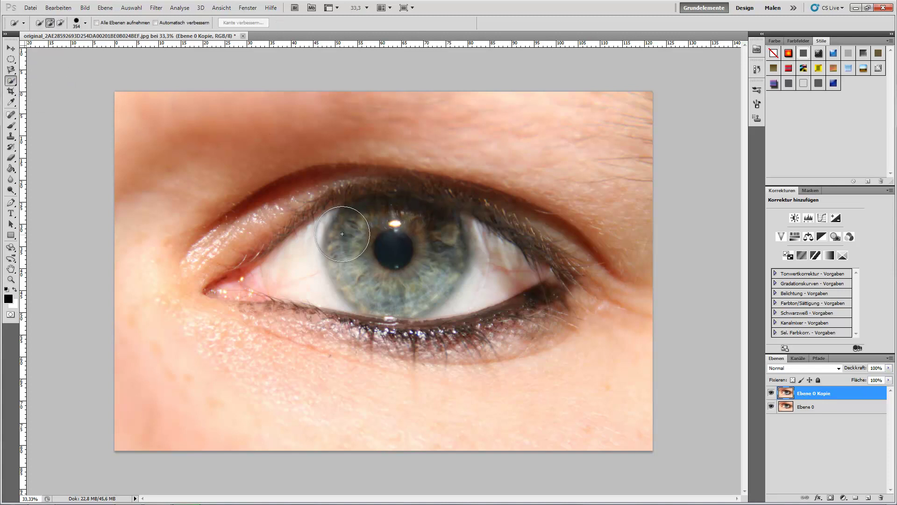
pyautogui.moveTo(364, 217)
pyautogui.mouseDown()
pyautogui.moveTo(360, 256)
pyautogui.moveTo(382, 286)
pyautogui.moveTo(406, 290)
pyautogui.moveTo(425, 231)
pyautogui.moveTo(479, 283)
pyautogui.moveTo(482, 323)
pyautogui.moveTo(451, 330)
pyautogui.mouseUp()
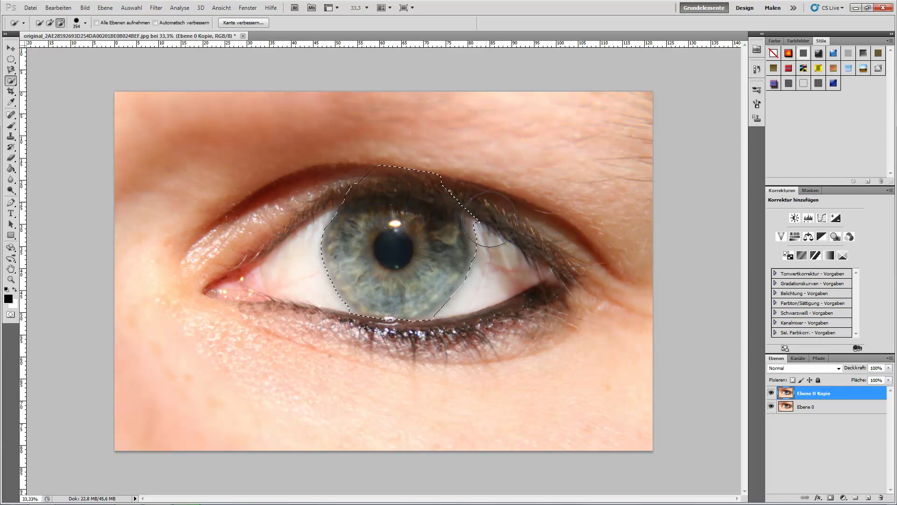
pyautogui.moveTo(489, 219); pyautogui.dragTo(367, 163)
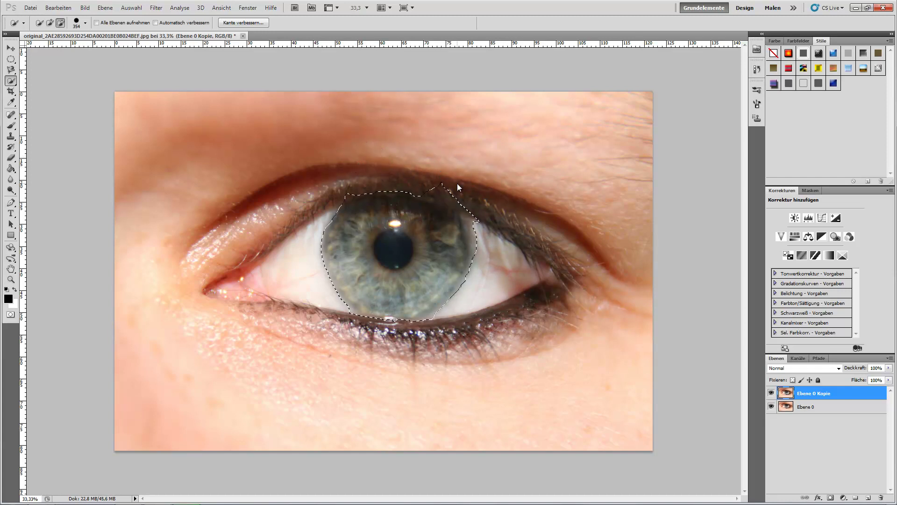
pyautogui.moveTo(451, 180); pyautogui.dragTo(481, 210)
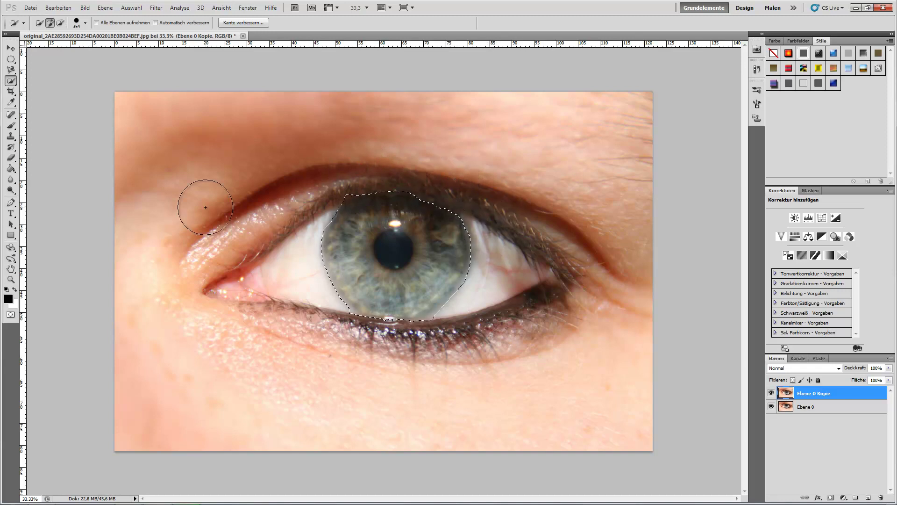
# Step: In Quick Mask, zoom in and brush the mask away along the iris's top and right edges
pyautogui.click(11, 314)
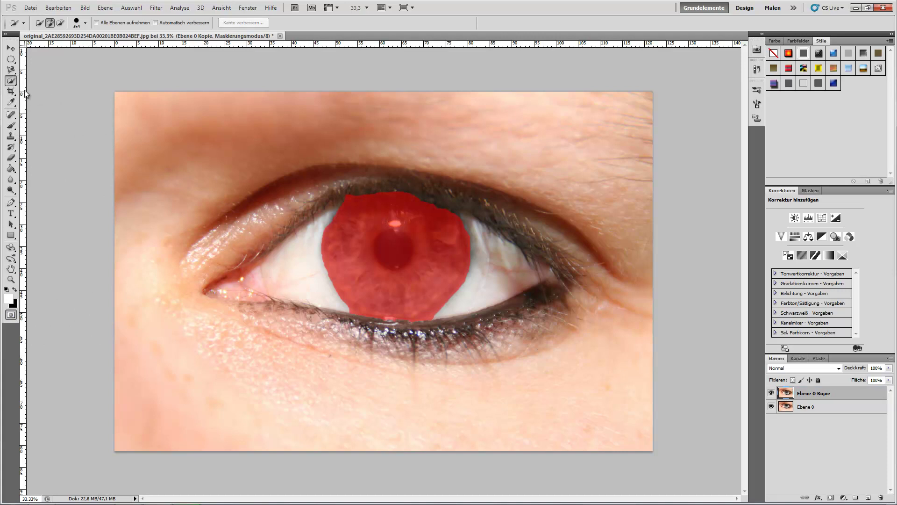
pyautogui.click(11, 125)
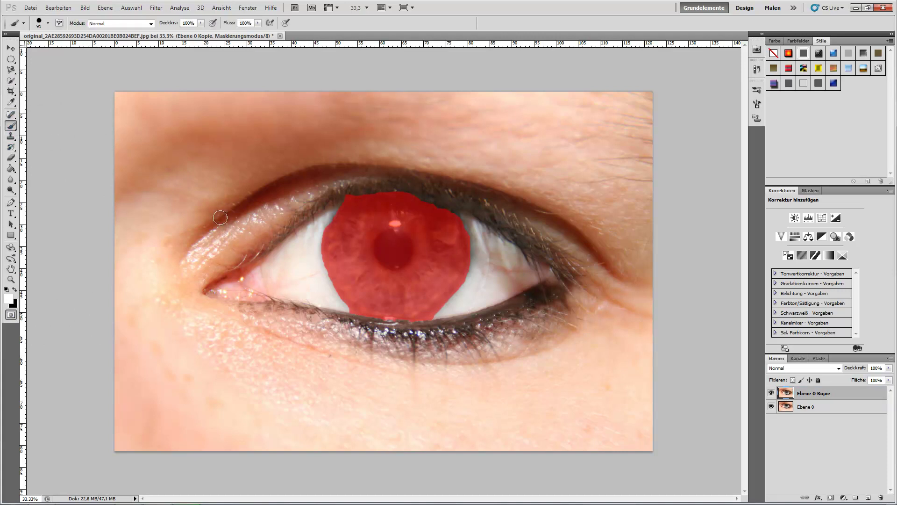
pyautogui.moveTo(348, 200); pyautogui.dragTo(364, 196)
pyautogui.keyDown('ctrl'); pyautogui.click(357, 201); pyautogui.keyUp('ctrl')
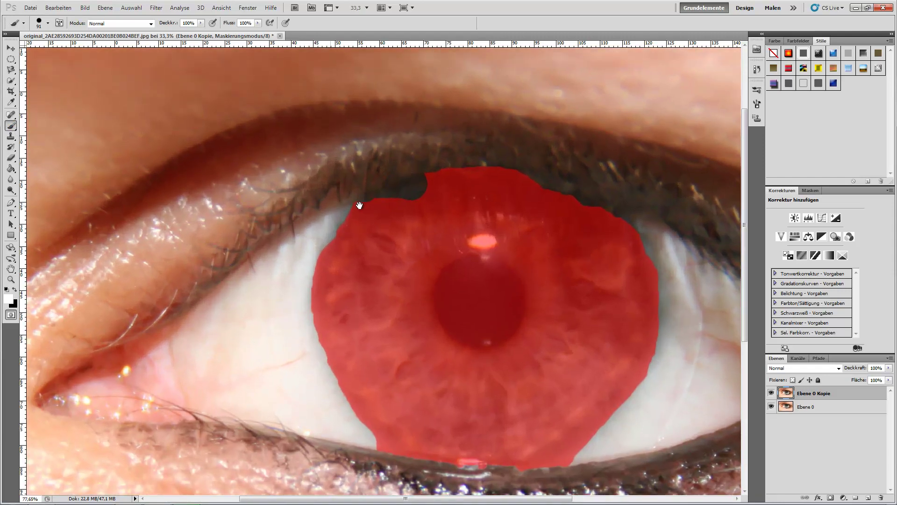
pyautogui.moveTo(456, 255); pyautogui.dragTo(394, 209)
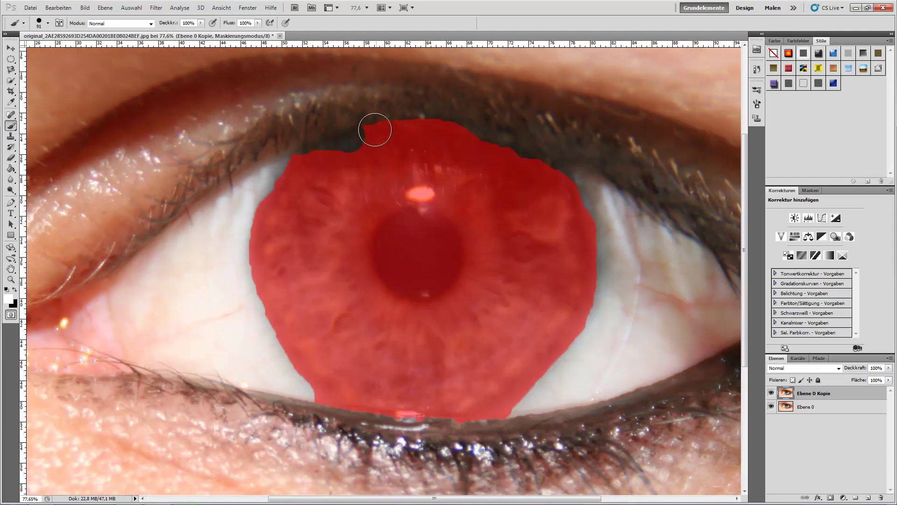
pyautogui.moveTo(394, 123)
pyautogui.mouseDown()
pyautogui.moveTo(511, 136)
pyautogui.moveTo(593, 176)
pyautogui.moveTo(603, 236)
pyautogui.moveTo(597, 325)
pyautogui.moveTo(538, 393)
pyautogui.moveTo(468, 444)
pyautogui.moveTo(524, 413)
pyautogui.moveTo(610, 282)
pyautogui.mouseUp()
pyautogui.moveTo(593, 176)
pyautogui.mouseDown()
pyautogui.moveTo(591, 286)
pyautogui.moveTo(497, 417)
pyautogui.moveTo(405, 439)
pyautogui.moveTo(309, 421)
pyautogui.moveTo(441, 429)
pyautogui.moveTo(301, 396)
pyautogui.moveTo(245, 321)
pyautogui.moveTo(258, 166)
pyautogui.moveTo(239, 255)
pyautogui.moveTo(266, 338)
pyautogui.moveTo(339, 405)
pyautogui.moveTo(325, 381)
pyautogui.mouseUp()
# Step: Paint the mask back in along the iris top, upper corners and right edge
pyautogui.press('x')
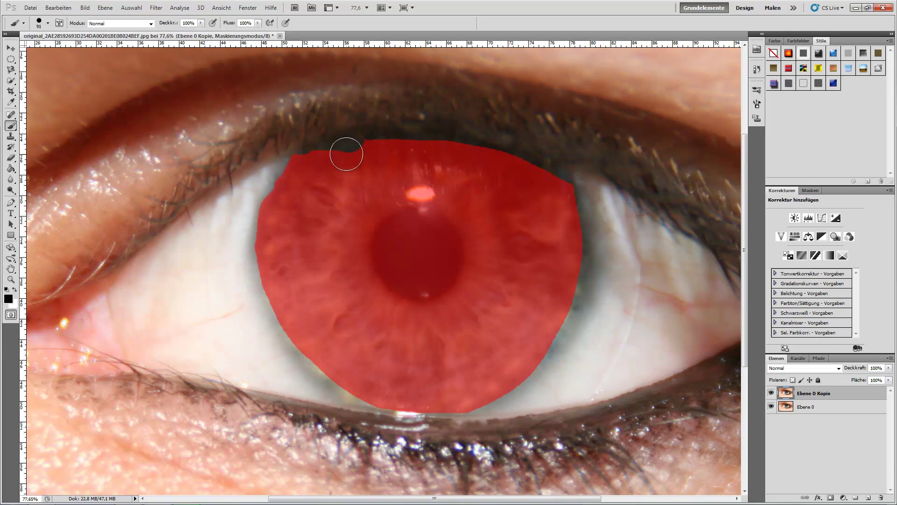
pyautogui.moveTo(295, 159); pyautogui.dragTo(400, 159)
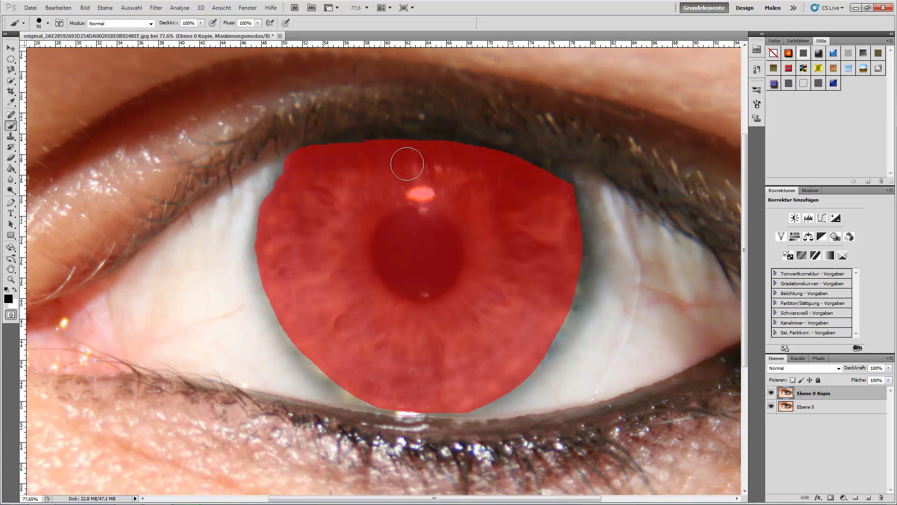
pyautogui.moveTo(511, 174)
pyautogui.mouseDown()
pyautogui.moveTo(553, 181)
pyautogui.moveTo(575, 210)
pyautogui.moveTo(581, 271)
pyautogui.moveTo(567, 330)
pyautogui.moveTo(544, 357)
pyautogui.moveTo(575, 355)
pyautogui.moveTo(602, 233)
pyautogui.moveTo(569, 170)
pyautogui.moveTo(595, 276)
pyautogui.moveTo(555, 366)
pyautogui.moveTo(559, 343)
pyautogui.moveTo(517, 364)
pyautogui.moveTo(555, 291)
pyautogui.mouseUp()
pyautogui.press('x')
pyautogui.press('x')
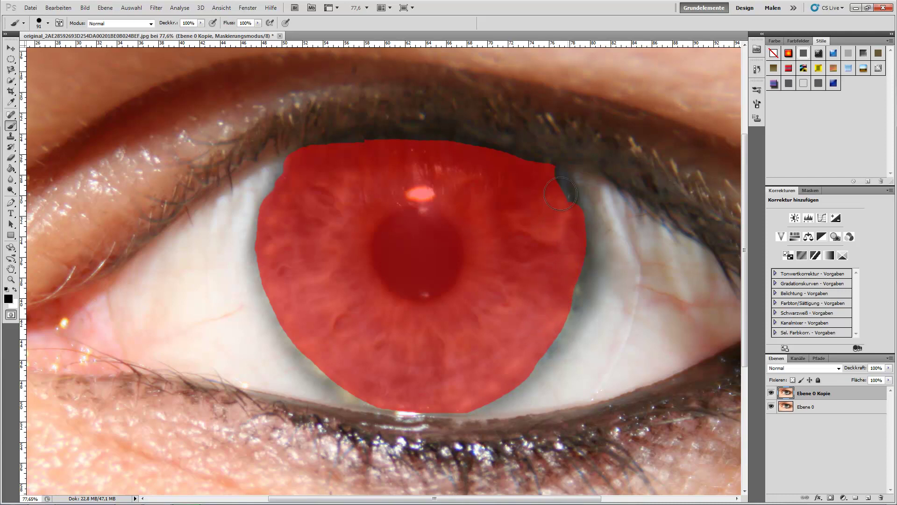
pyautogui.moveTo(560, 194)
pyautogui.mouseDown()
pyautogui.moveTo(557, 174)
pyautogui.moveTo(561, 194)
pyautogui.mouseUp()
pyautogui.moveTo(571, 254)
pyautogui.mouseDown()
pyautogui.moveTo(567, 299)
pyautogui.moveTo(517, 346)
pyautogui.moveTo(344, 372)
pyautogui.mouseUp()
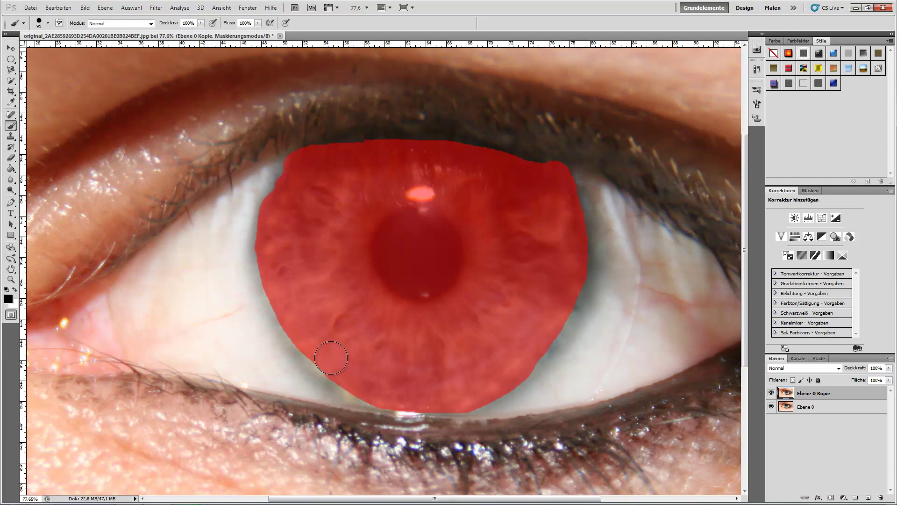
pyautogui.moveTo(299, 158); pyautogui.dragTo(280, 196)
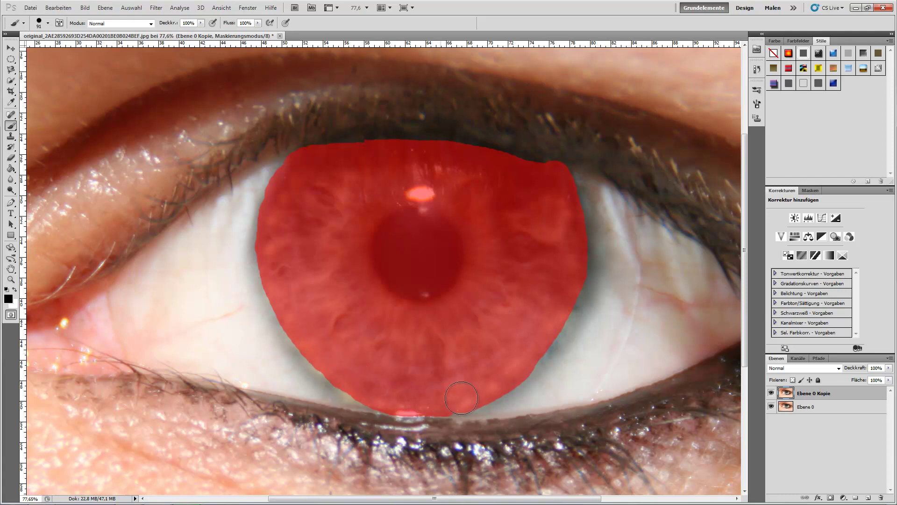
# Step: Copy the iris selection onto new layer Ebene 1, toggling the photo copy to check it
pyautogui.click(14, 316)
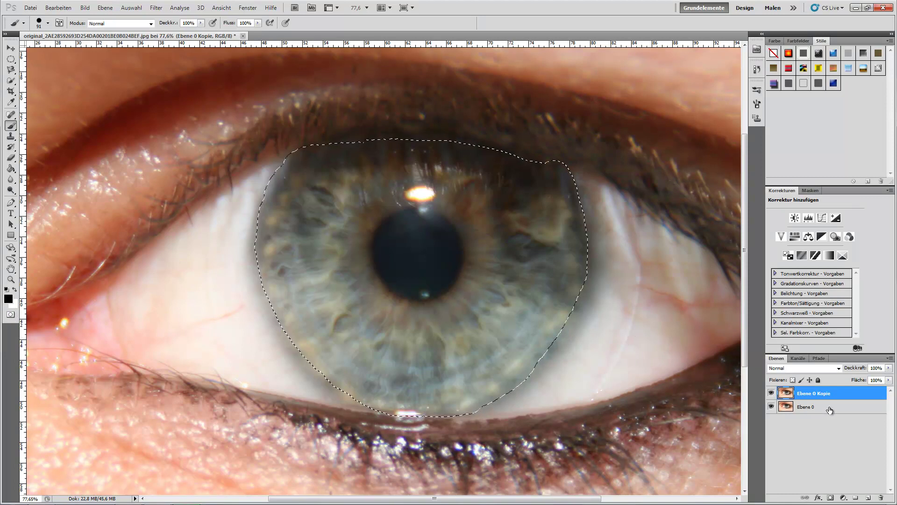
pyautogui.hotkey('ctrl', 'j')
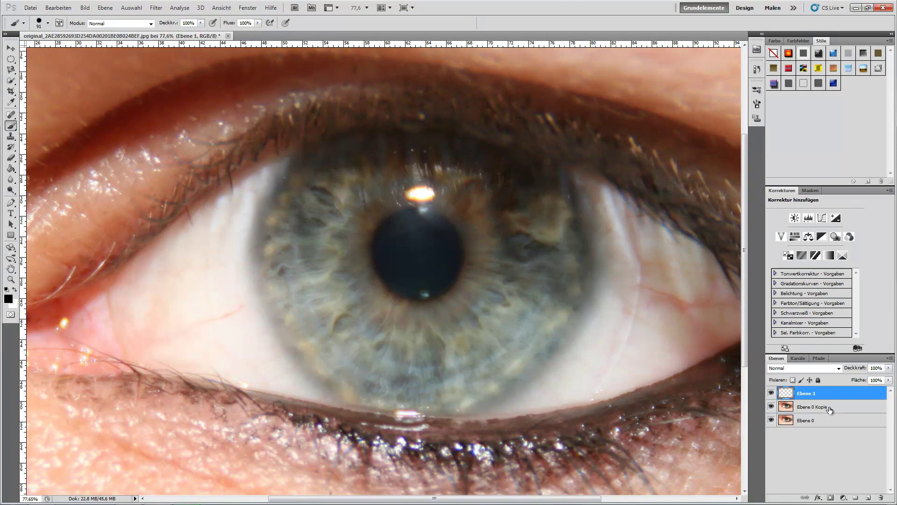
pyautogui.click(771, 406)
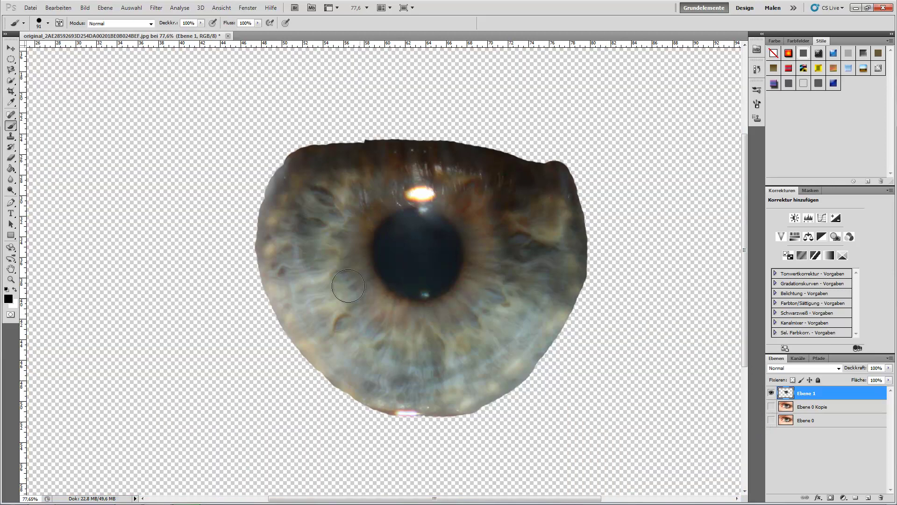
pyautogui.click(771, 406)
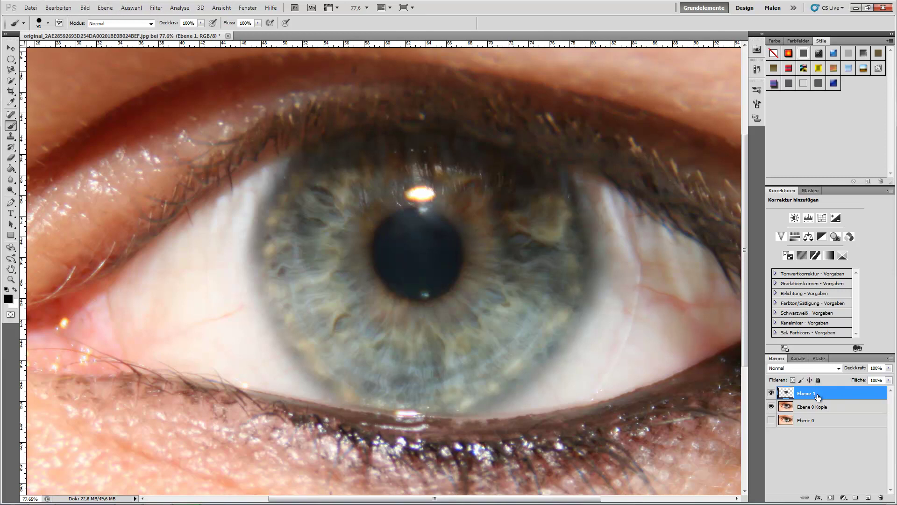
# Step: In Farbton/Sättigung, try various hue and saturation shifts on the iris
pyautogui.click(84, 8)
pyautogui.moveTo(105, 31)
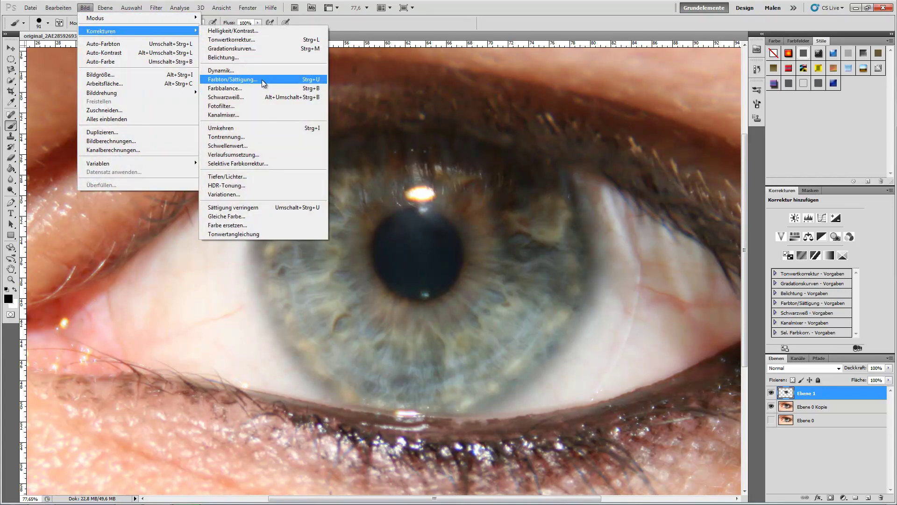
pyautogui.click(290, 80)
pyautogui.moveTo(609, 160); pyautogui.dragTo(122, 147)
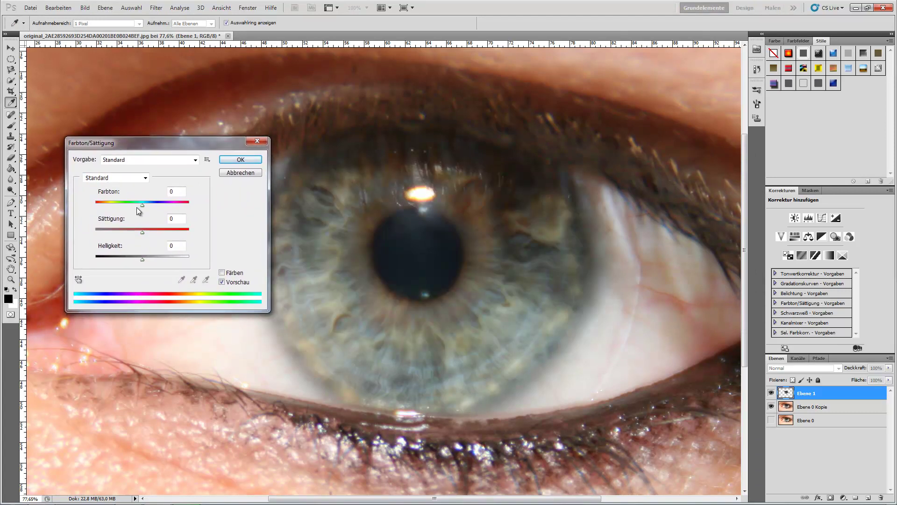
pyautogui.moveTo(139, 208); pyautogui.dragTo(195, 209)
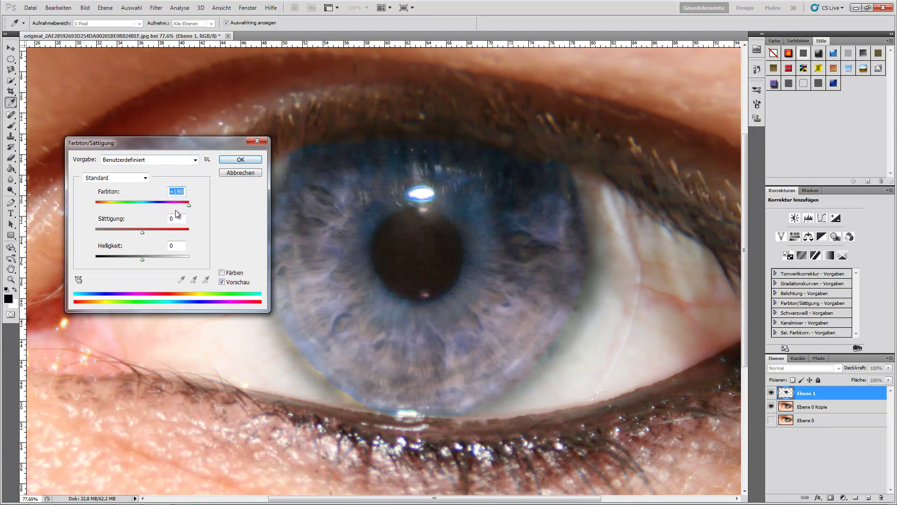
pyautogui.moveTo(187, 206); pyautogui.dragTo(153, 207)
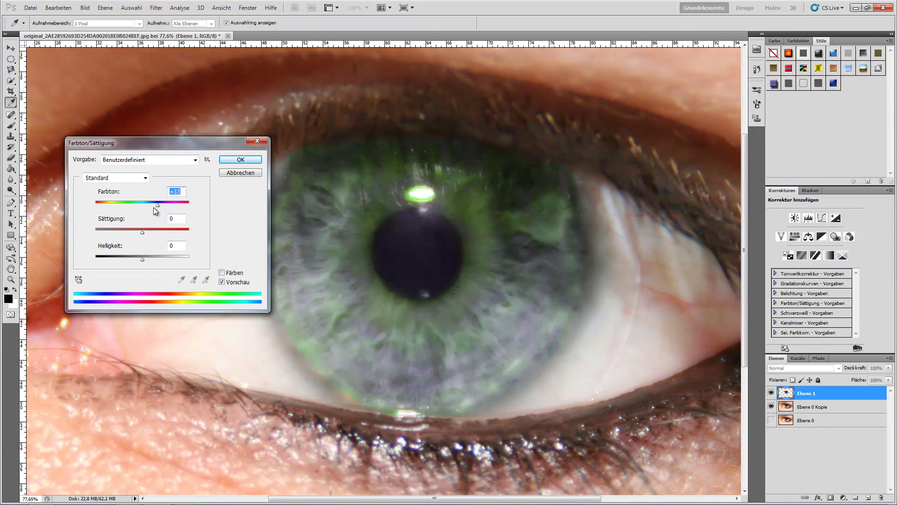
pyautogui.moveTo(153, 208)
pyautogui.mouseDown()
pyautogui.moveTo(127, 205)
pyautogui.moveTo(153, 232)
pyautogui.mouseUp()
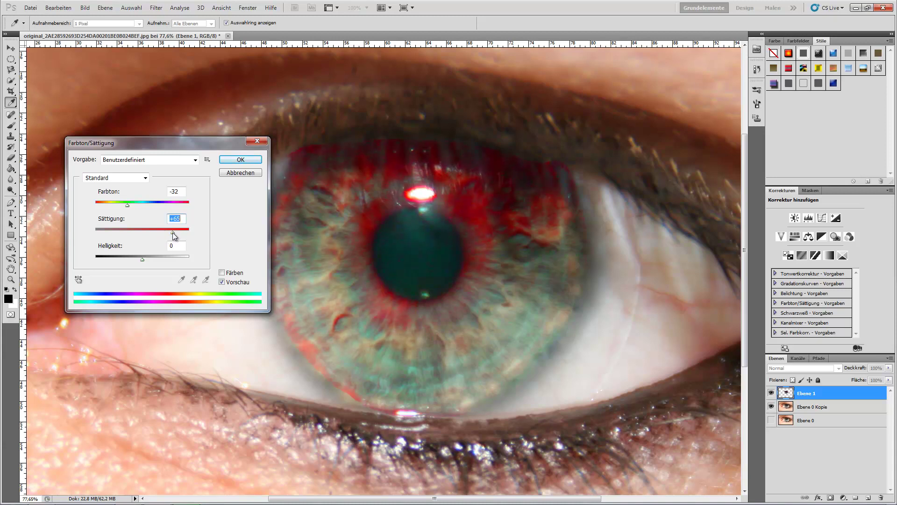
pyautogui.moveTo(173, 231); pyautogui.dragTo(111, 234)
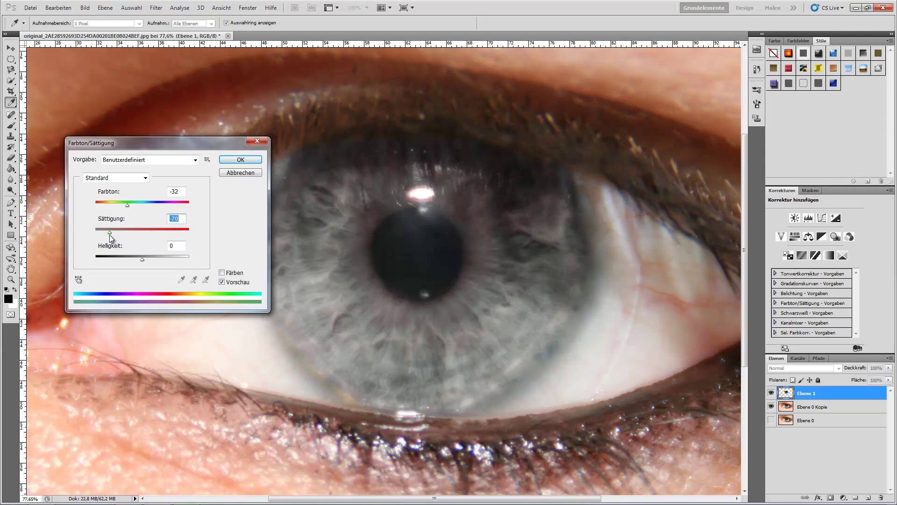
pyautogui.moveTo(110, 235); pyautogui.dragTo(95, 240)
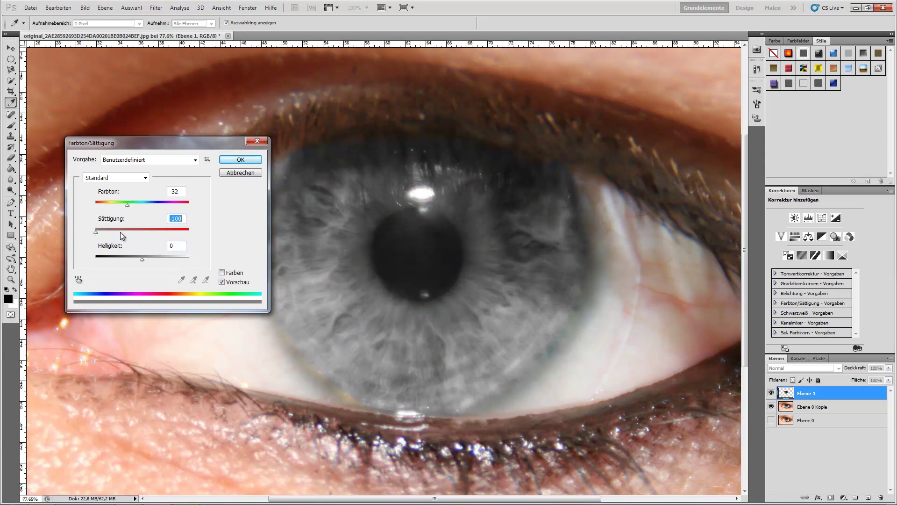
pyautogui.moveTo(96, 232); pyautogui.dragTo(151, 232)
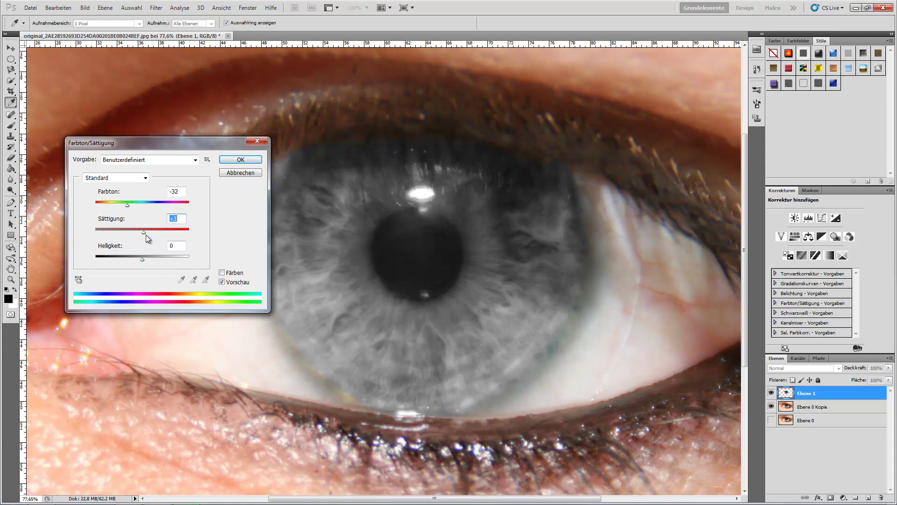
# Step: Colourise the iris blue with Färben, Farbton about 223 and high saturation, and apply
pyautogui.click(223, 273)
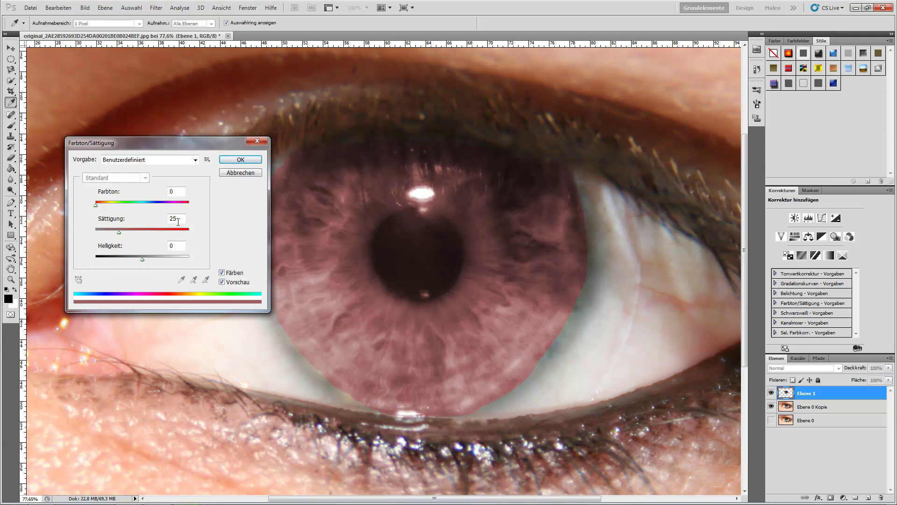
pyautogui.moveTo(96, 204); pyautogui.dragTo(141, 205)
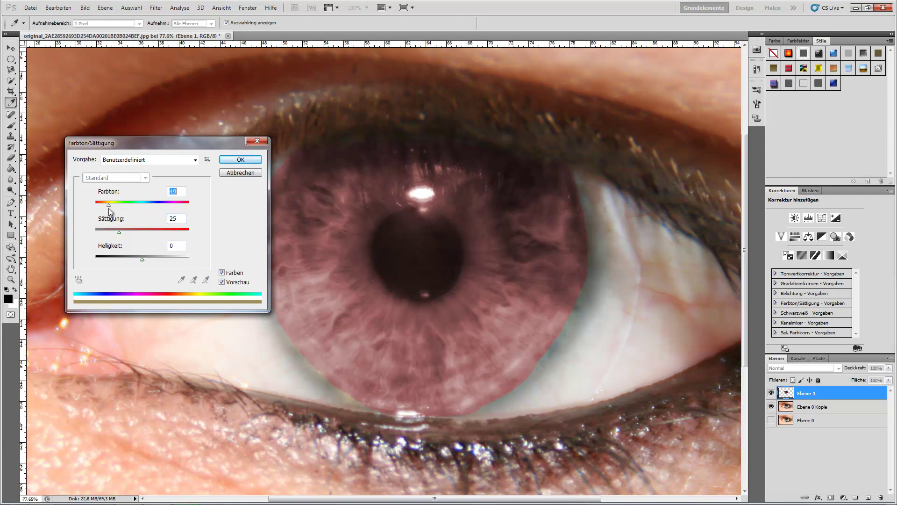
pyautogui.write('281')
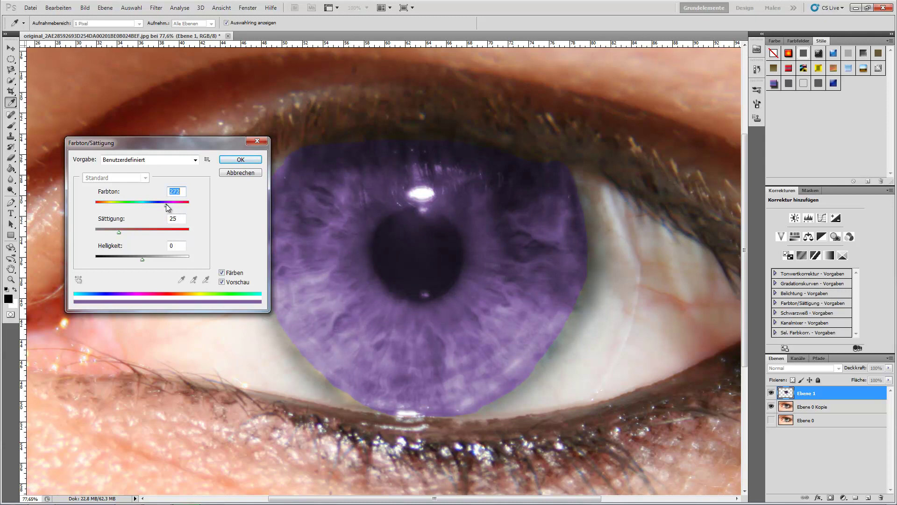
pyautogui.moveTo(159, 204); pyautogui.dragTo(153, 204)
pyautogui.moveTo(122, 233); pyautogui.dragTo(174, 231)
pyautogui.click(227, 161)
pyautogui.press('b')
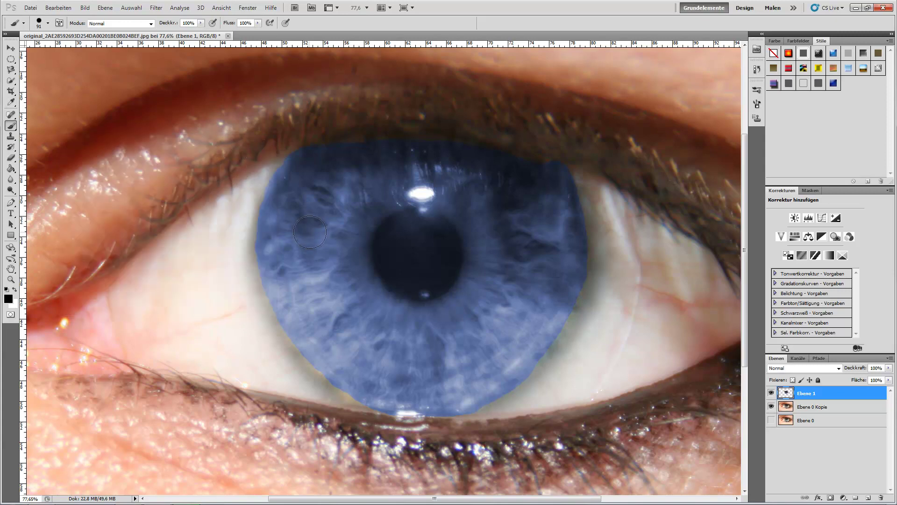
# Step: Set the iris layer to Ineinanderkopieren blend mode at 60% opacity
pyautogui.keyDown('alt'); pyautogui.click(325, 247); pyautogui.keyUp('alt')
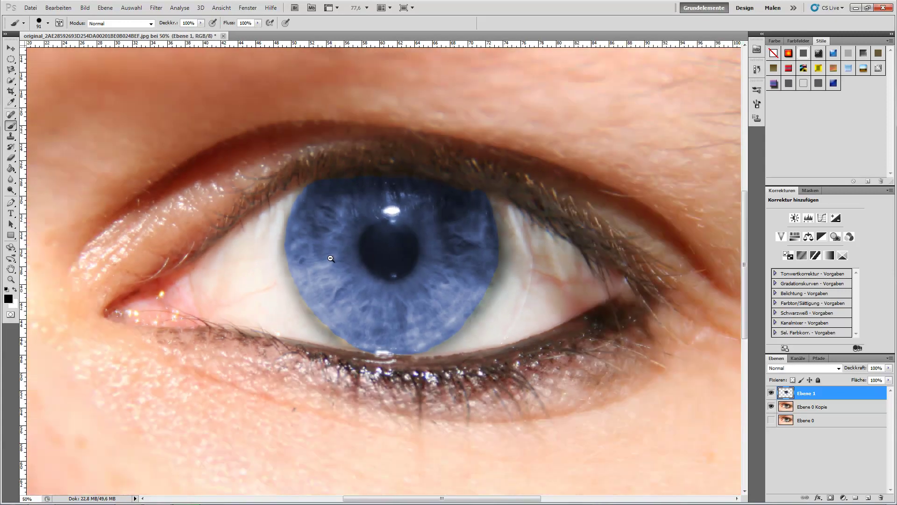
pyautogui.keyDown('alt'); pyautogui.click(330, 258); pyautogui.keyUp('alt')
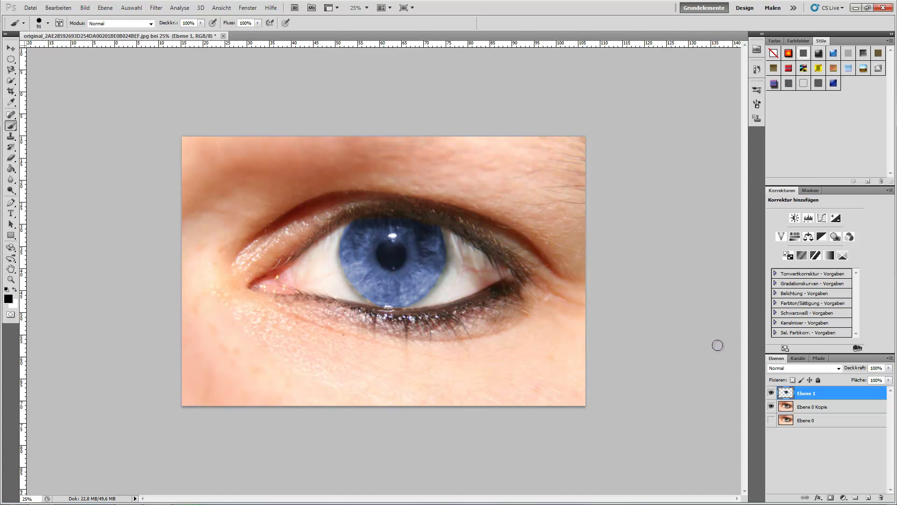
pyautogui.click(813, 369)
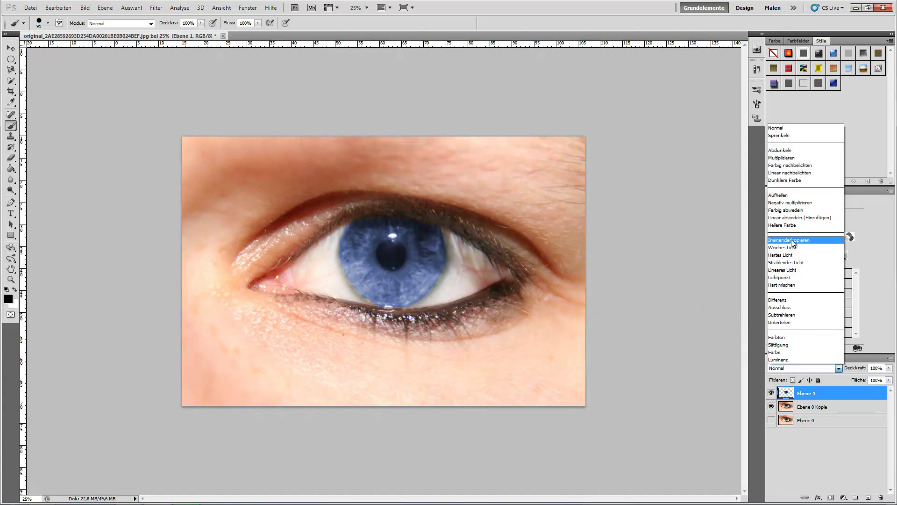
pyautogui.click(784, 240)
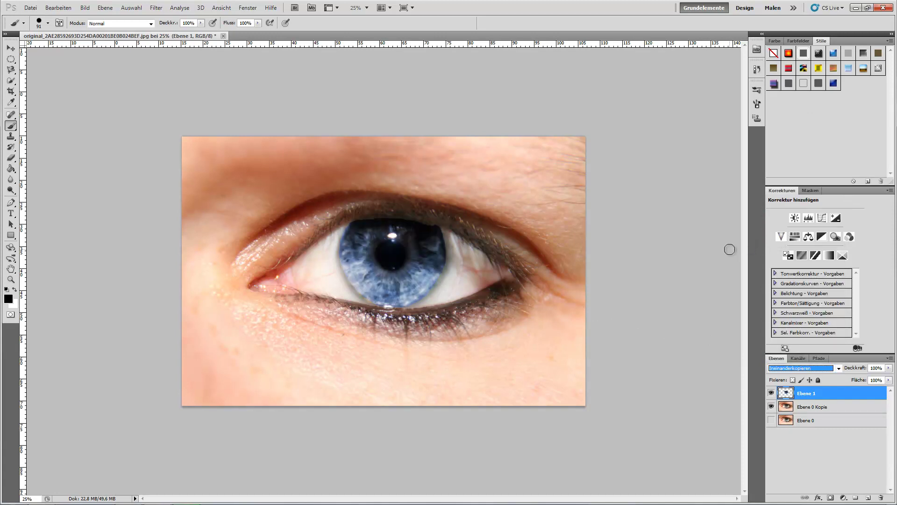
pyautogui.press('Down')
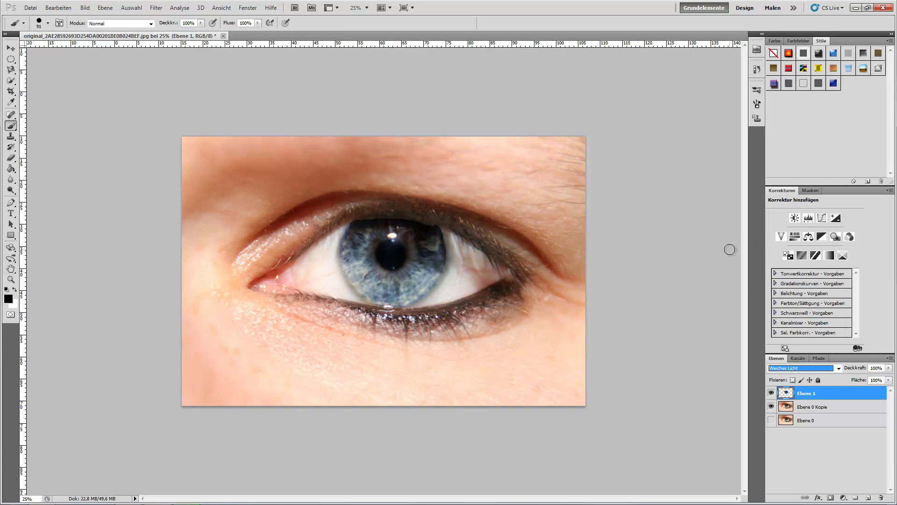
pyautogui.press('Down')
pyautogui.press('Up')
pyautogui.press('Up')
pyautogui.press('Up')
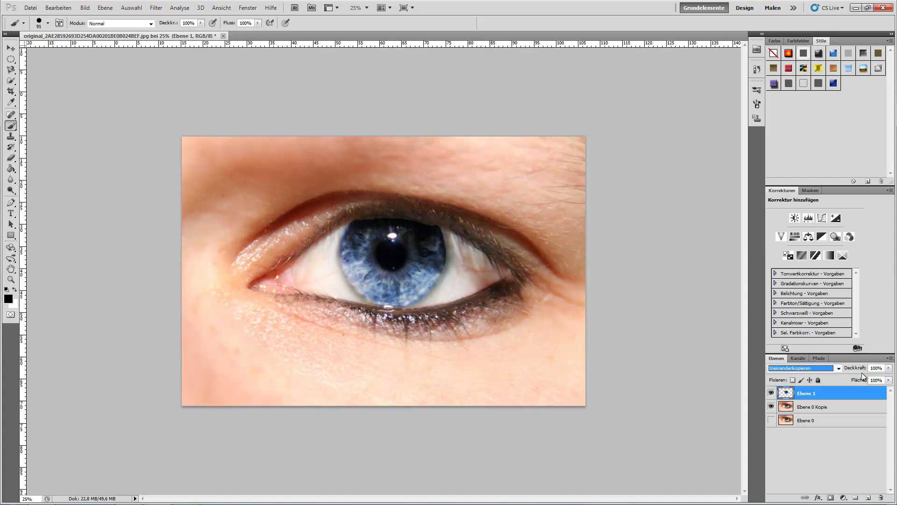
pyautogui.moveTo(862, 371); pyautogui.dragTo(843, 374)
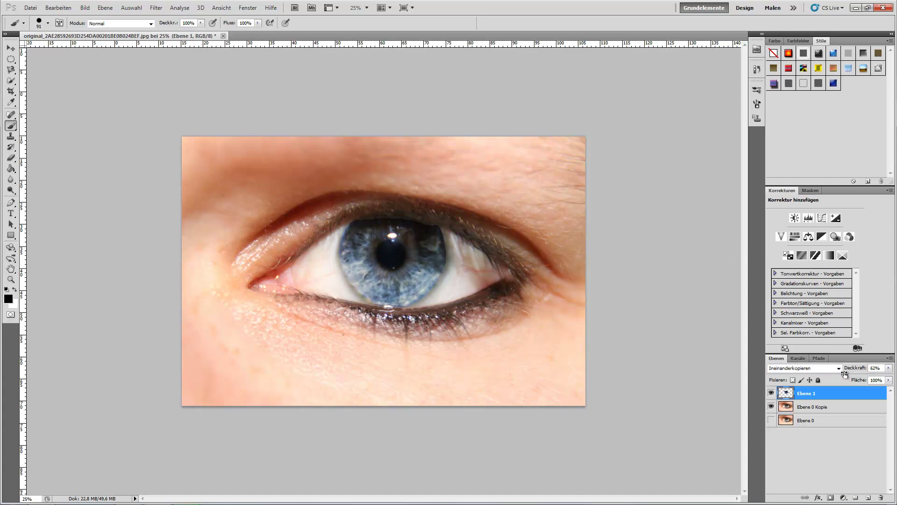
pyautogui.moveTo(845, 374); pyautogui.dragTo(844, 374)
pyautogui.keyDown('ctrl'); pyautogui.click(399, 279); pyautogui.keyUp('ctrl')
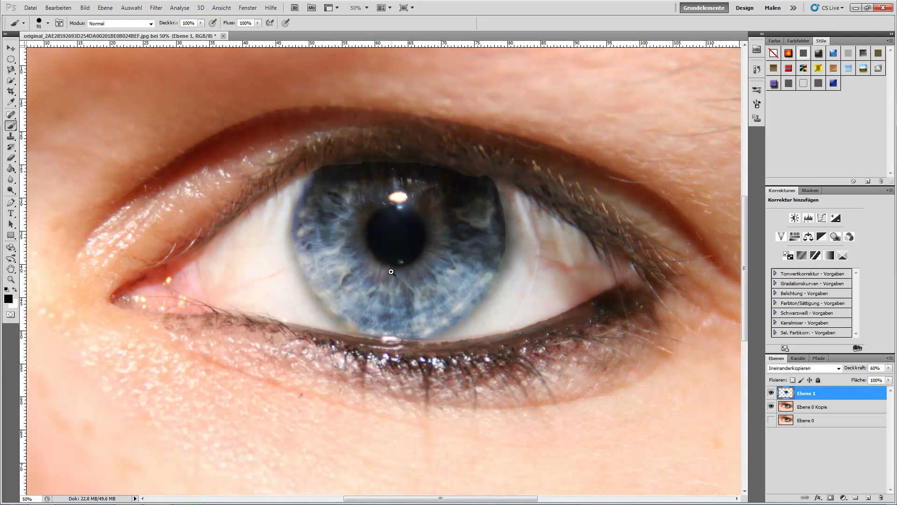
pyautogui.keyDown('ctrl'); pyautogui.keyDown('alt'); pyautogui.click(345, 225); pyautogui.keyUp('alt'); pyautogui.keyUp('ctrl')
pyautogui.keyDown('ctrl'); pyautogui.keyDown('alt'); pyautogui.click(333, 221); pyautogui.keyUp('alt'); pyautogui.keyUp('ctrl')
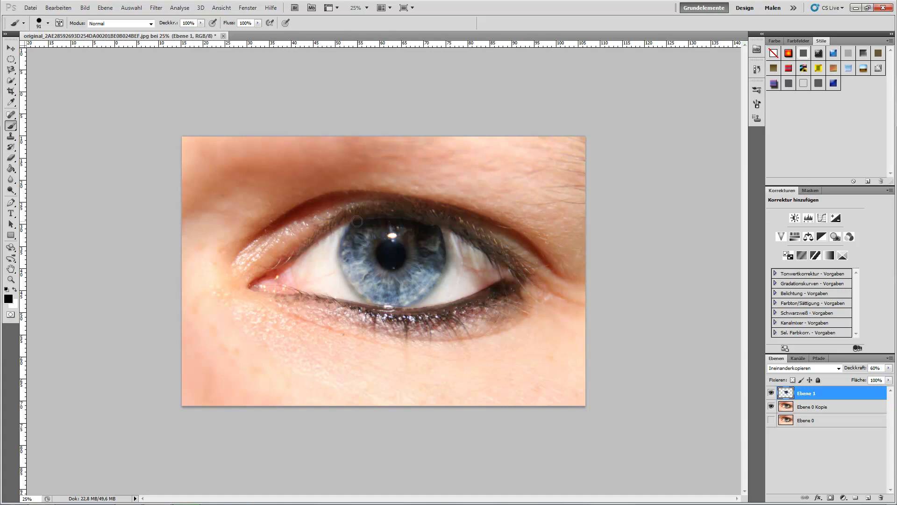
pyautogui.moveTo(423, 206)
pyautogui.mouseDown()
pyautogui.moveTo(491, 268)
pyautogui.moveTo(373, 224)
pyautogui.mouseUp()
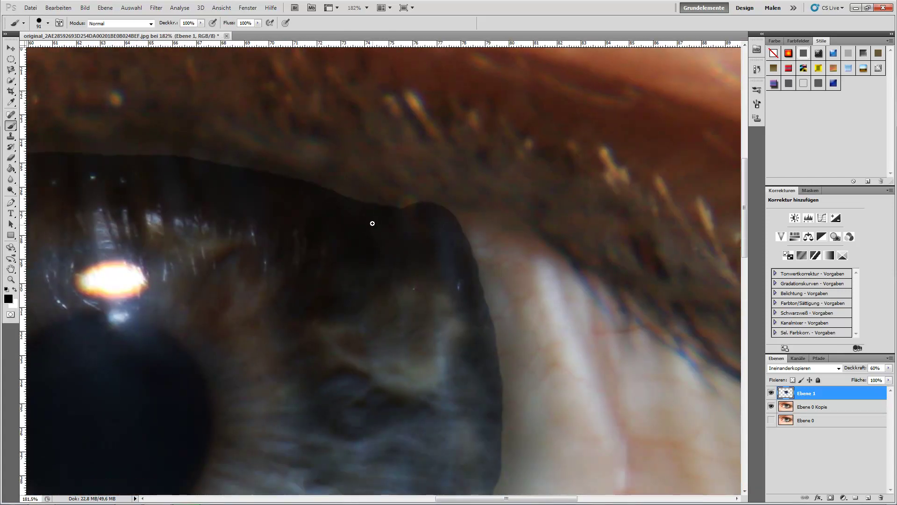
pyautogui.moveTo(253, 246); pyautogui.dragTo(279, 264)
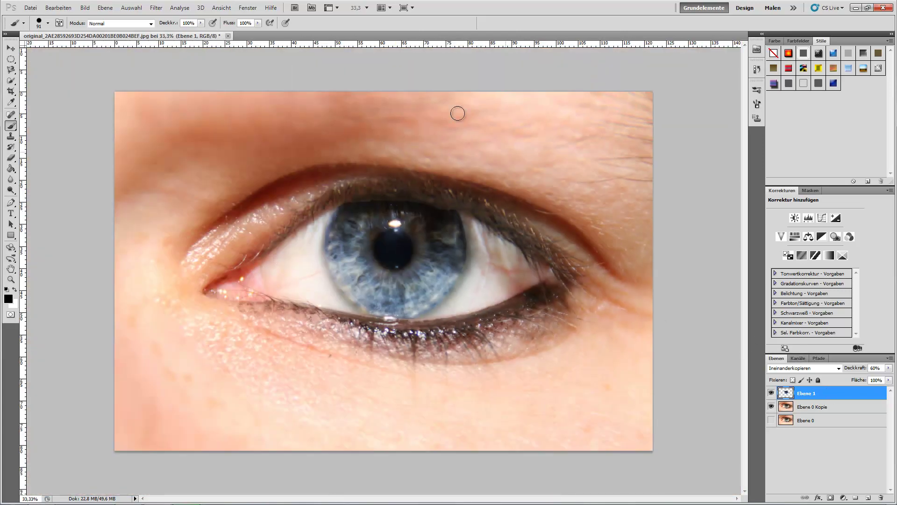
# Step: Blur the iris layer with an 18.6-pixel Gaussian blur and compare it on and off
pyautogui.click(156, 8)
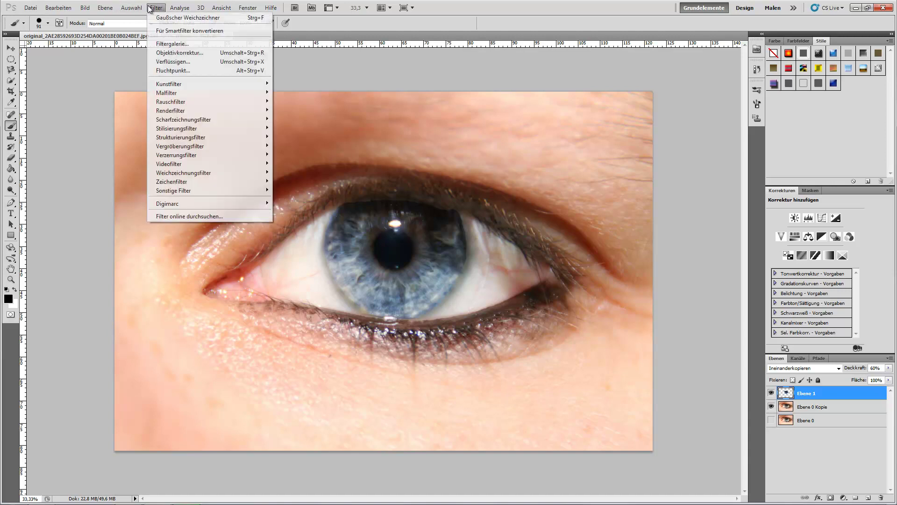
pyautogui.moveTo(184, 173)
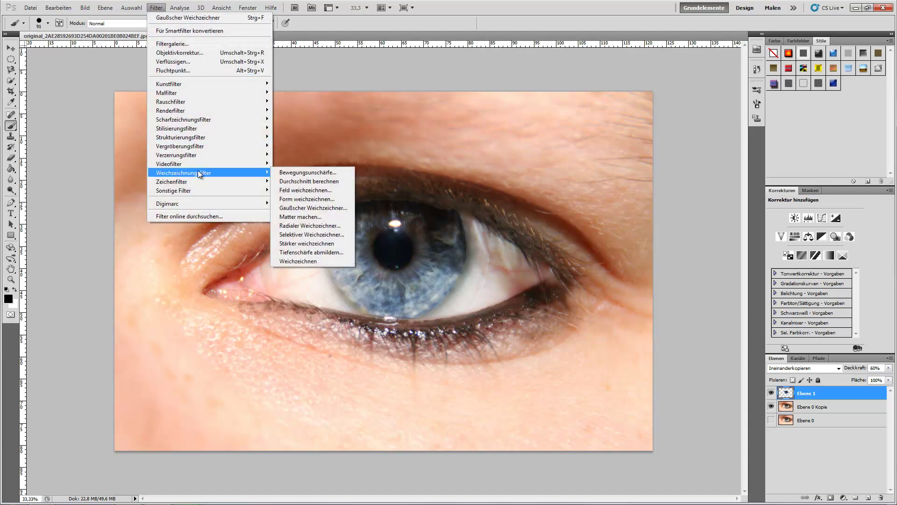
pyautogui.click(314, 210)
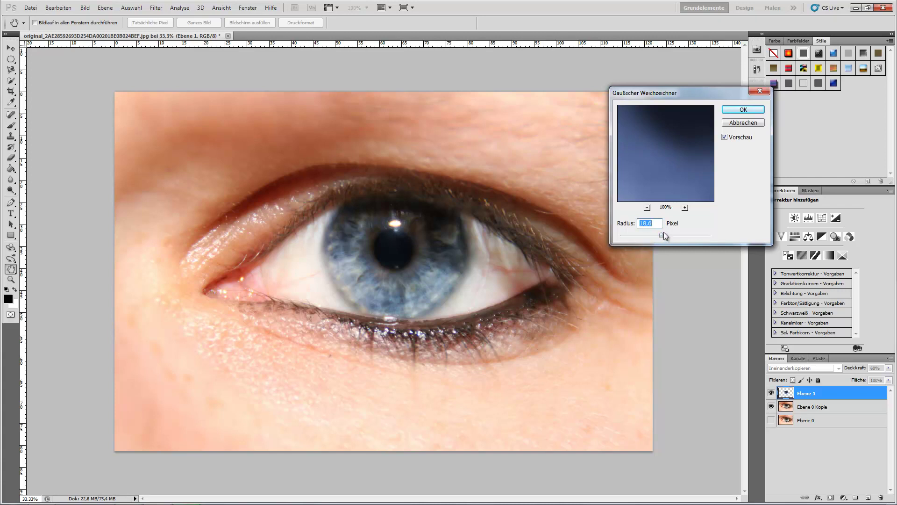
pyautogui.click(729, 112)
pyautogui.press('b')
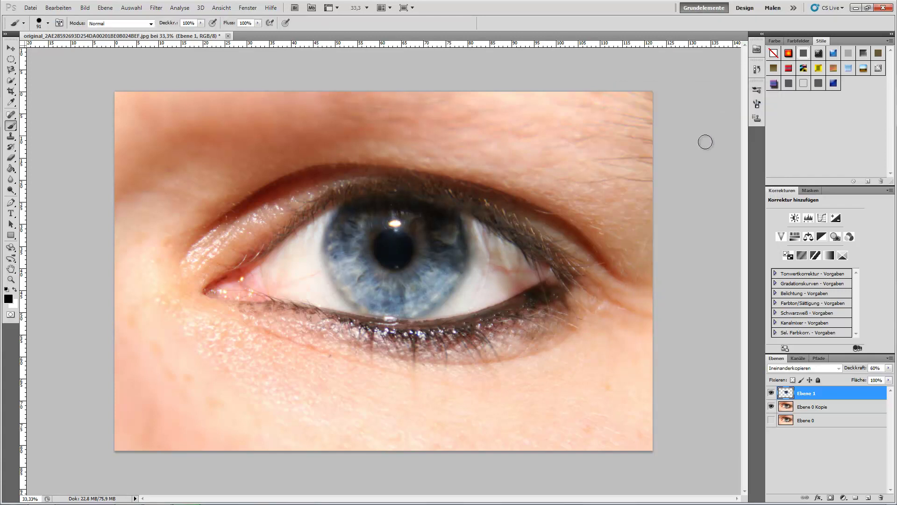
pyautogui.click(770, 394)
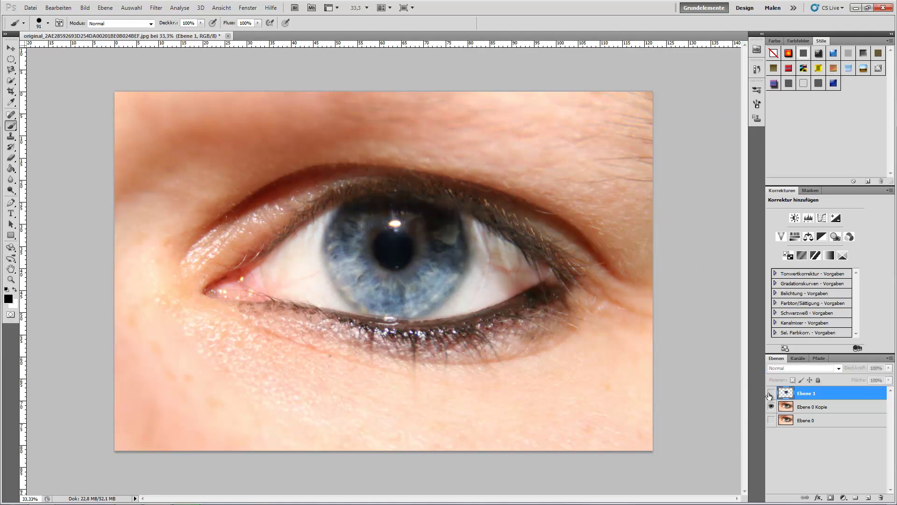
pyautogui.click(770, 394)
pyautogui.click(770, 394)
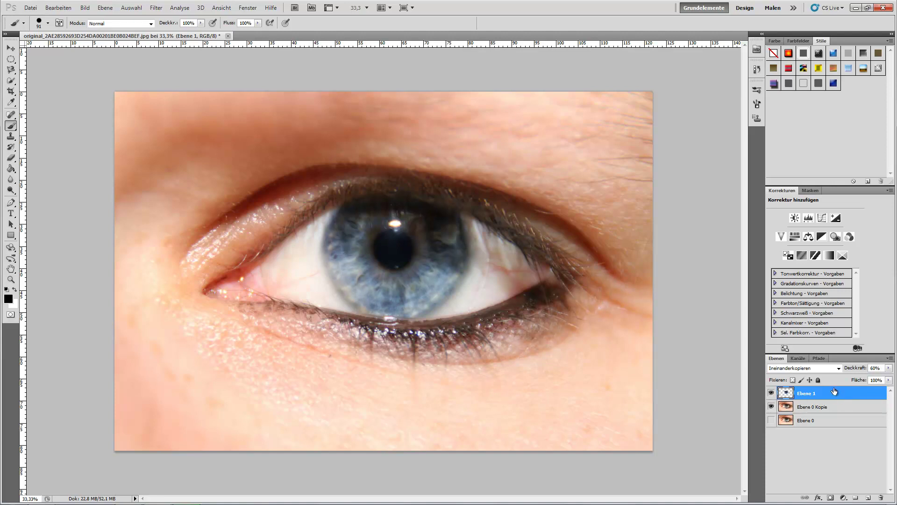
# Step: Shift the iris layer's hue to -92 in Hue/Saturation so it turns green
pyautogui.hotkey('ctrl', 'u')
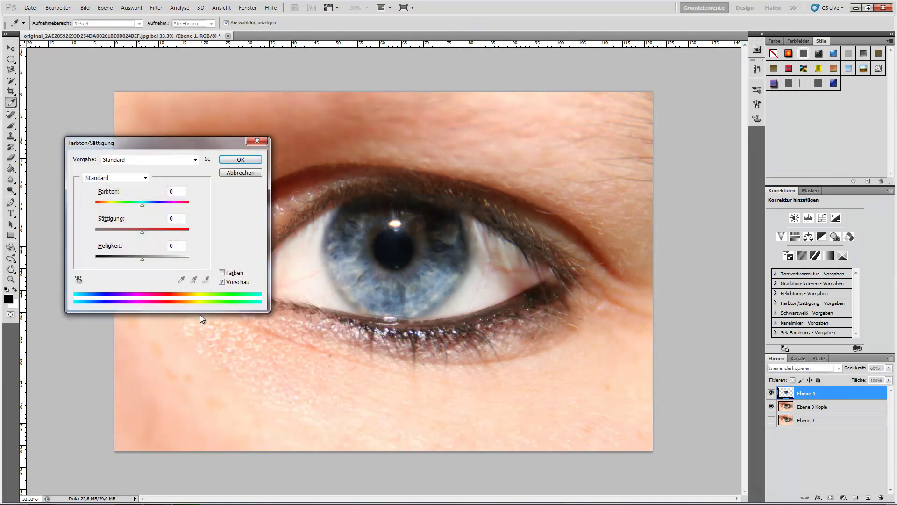
pyautogui.moveTo(142, 206)
pyautogui.mouseDown()
pyautogui.moveTo(102, 205)
pyautogui.moveTo(111, 203)
pyautogui.mouseUp()
pyautogui.click(238, 161)
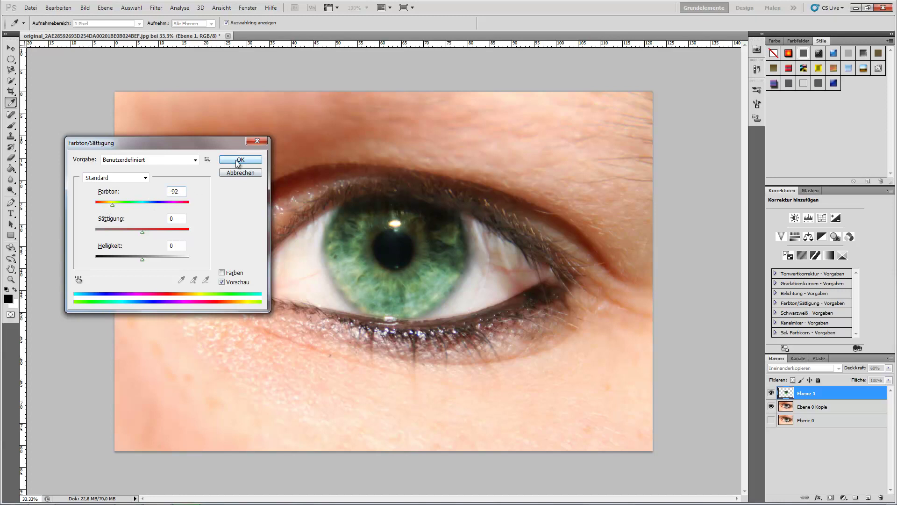
pyautogui.press('b')
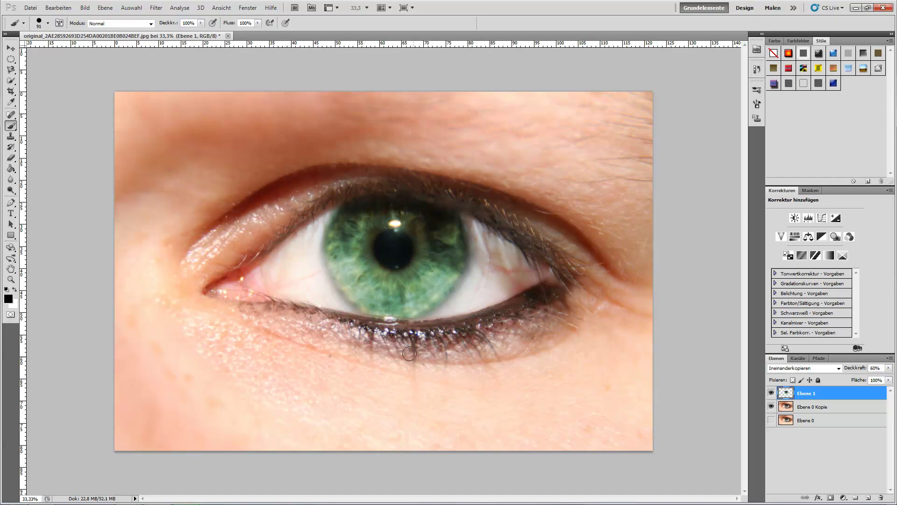
# Step: Lower the green iris layer's opacity from 60% to 40% and zoom out
pyautogui.moveTo(862, 368); pyautogui.dragTo(851, 368)
pyautogui.hotkey('ctrl', '-')
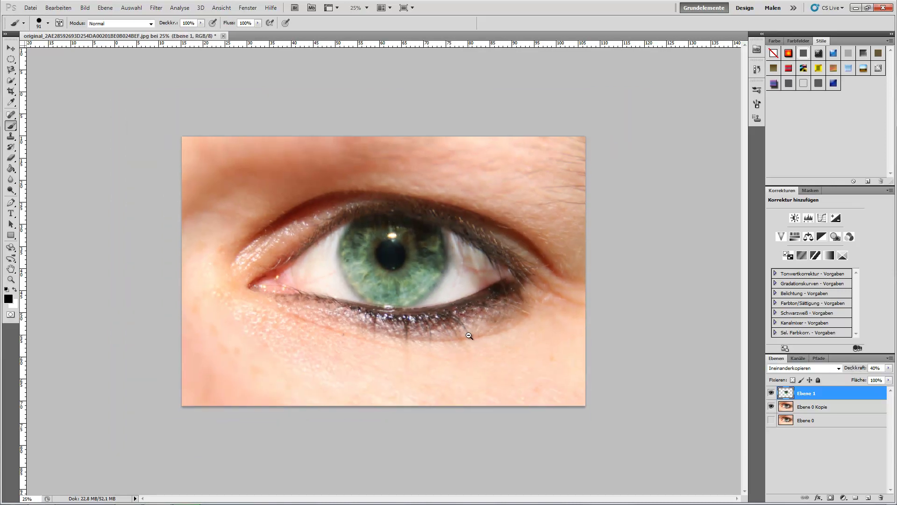